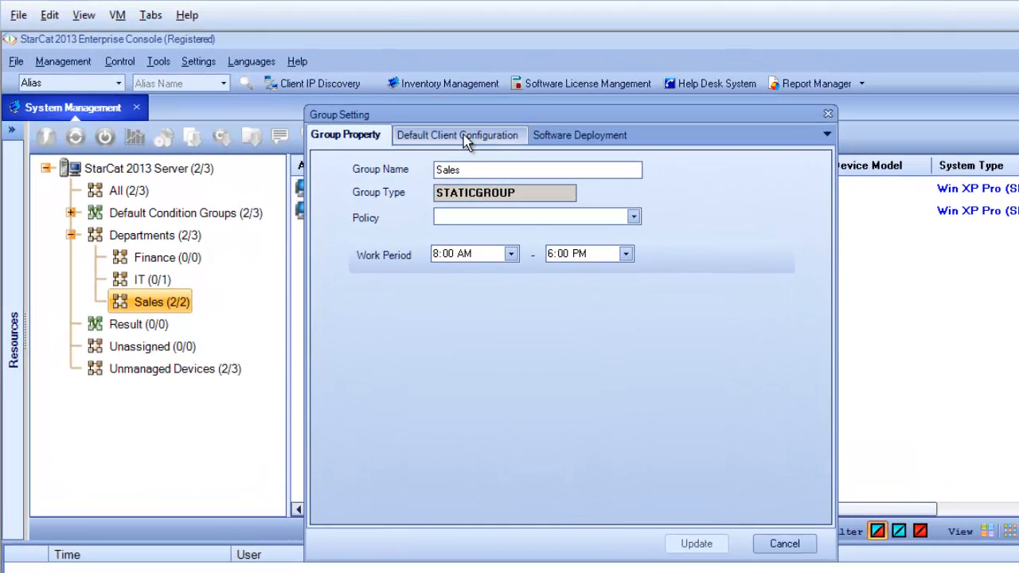
Turn on Disable Modem/Aircard, Write Protect External Storage and System Policy for the Sales group, with WinXP as default policy file, and save
left_click(463, 135)
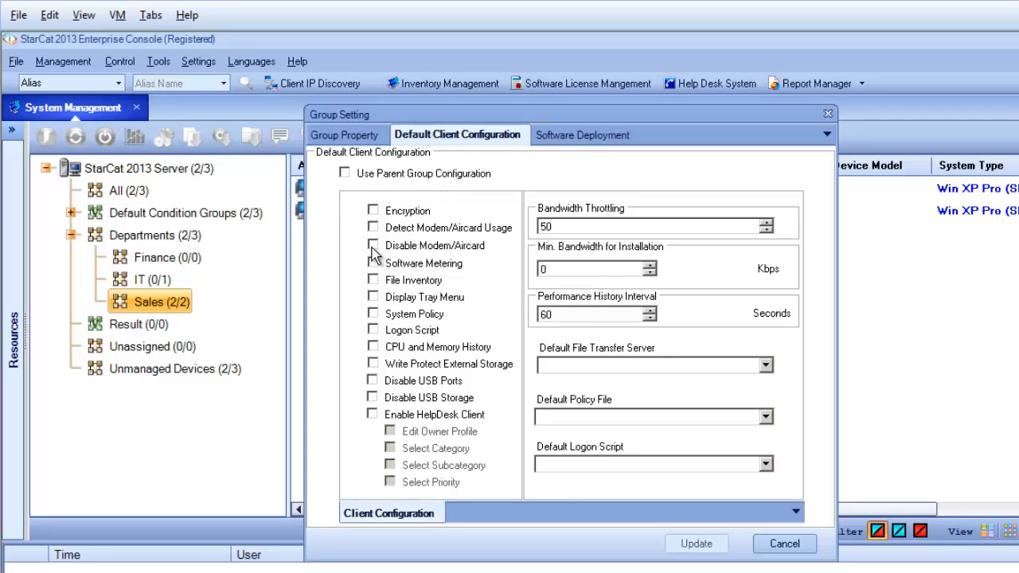
left_click(374, 246)
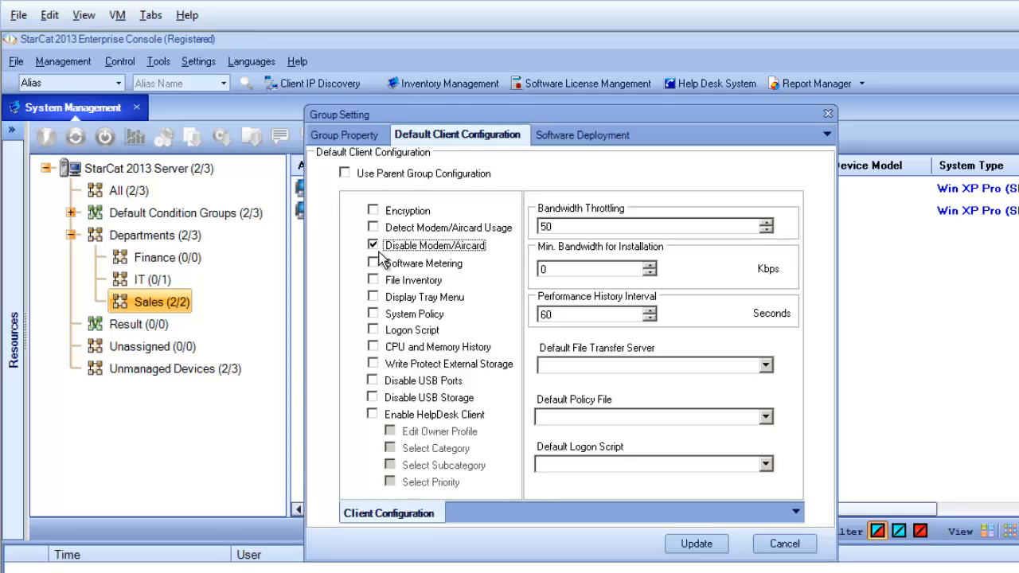
left_click(377, 365)
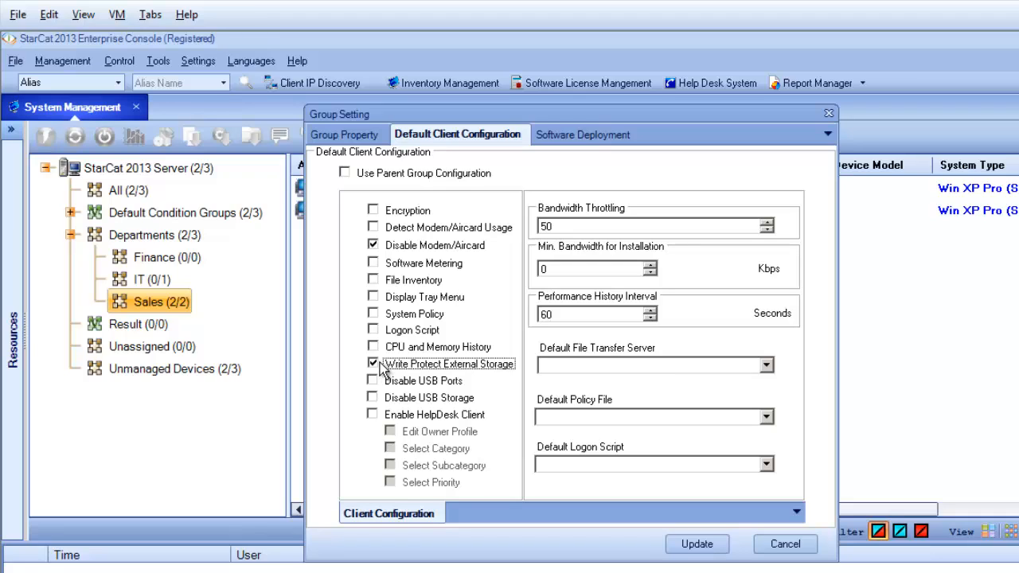
left_click(374, 314)
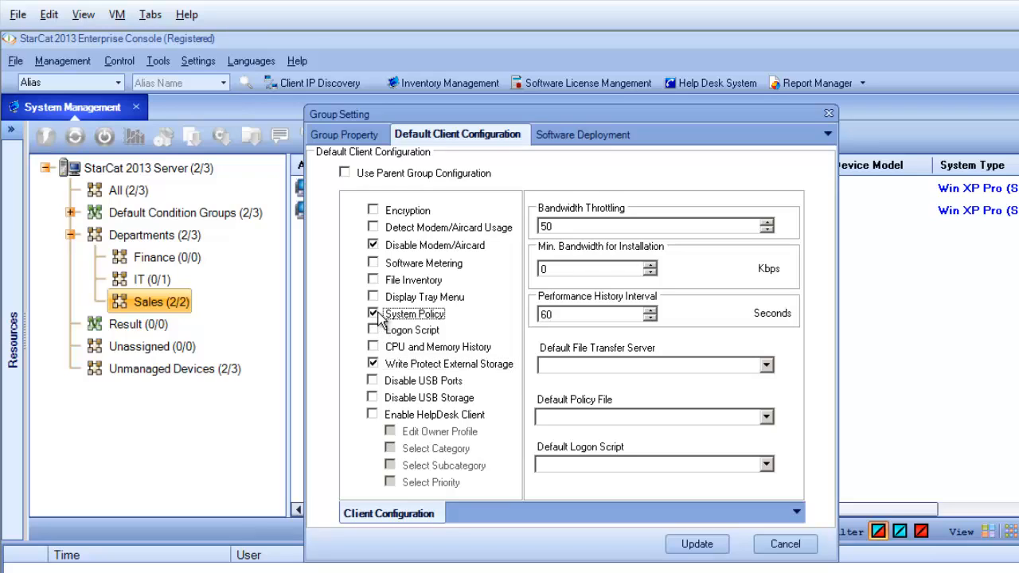
left_click(766, 417)
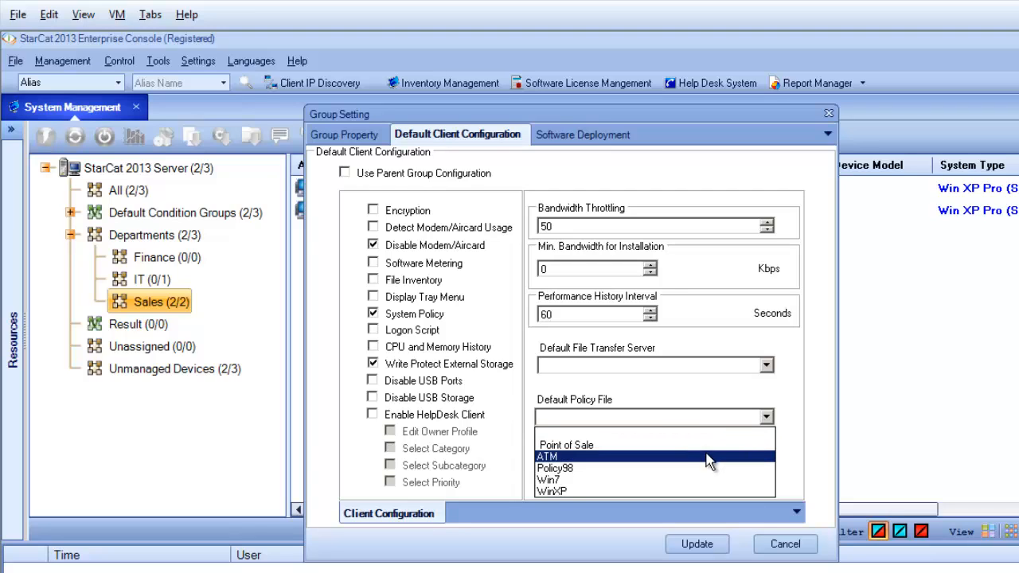
left_click(628, 488)
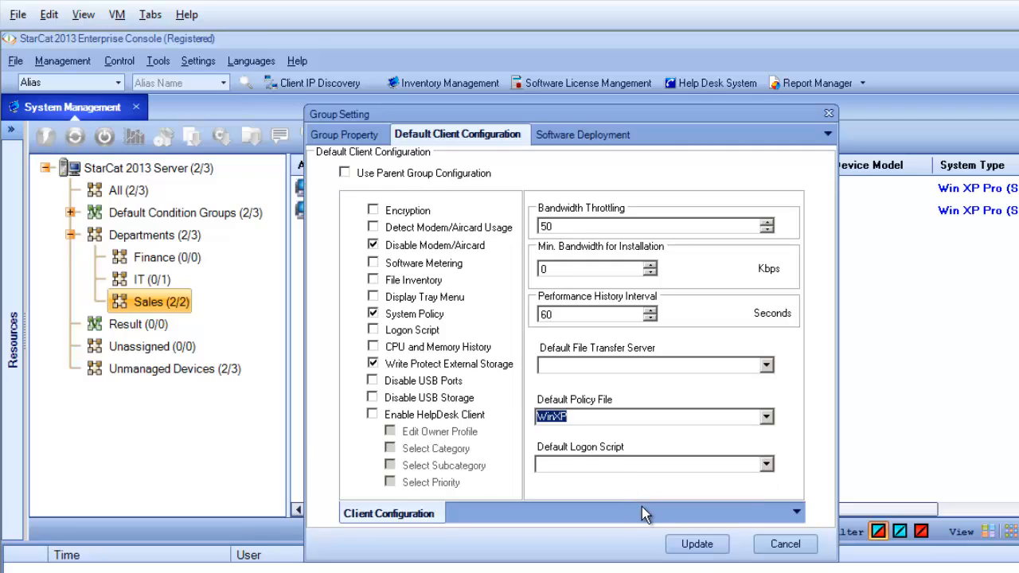
left_click(691, 553)
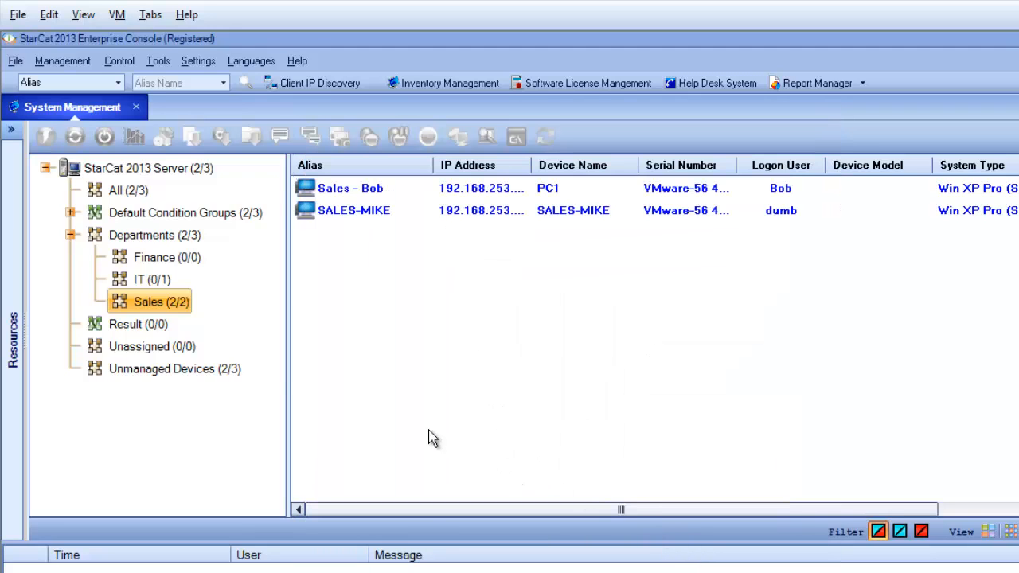
Open the WinXP client policy and enable Remove Add or Remove Programs under the user's Control Panel settings
left_click(11, 132)
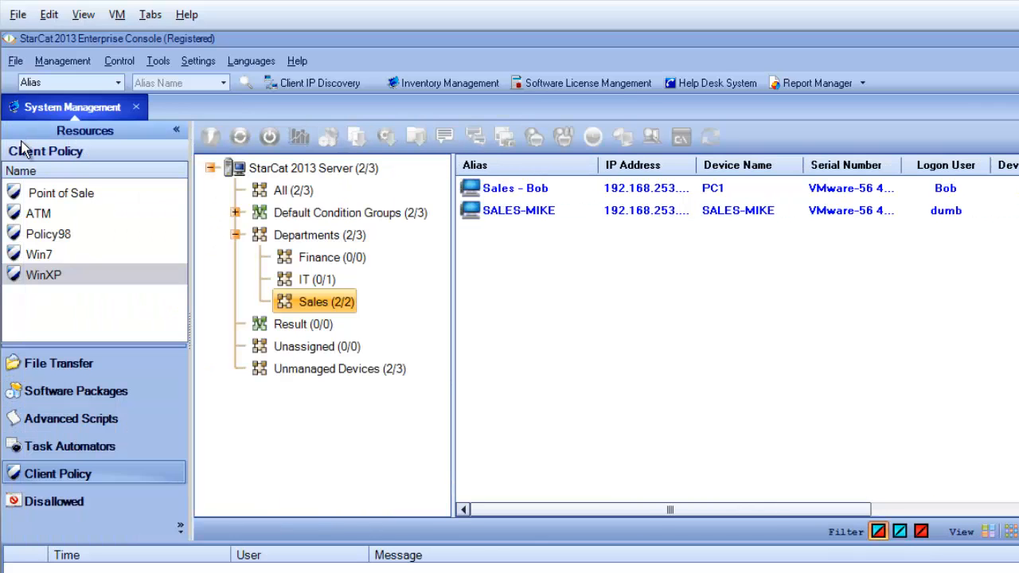
left_click(13, 279)
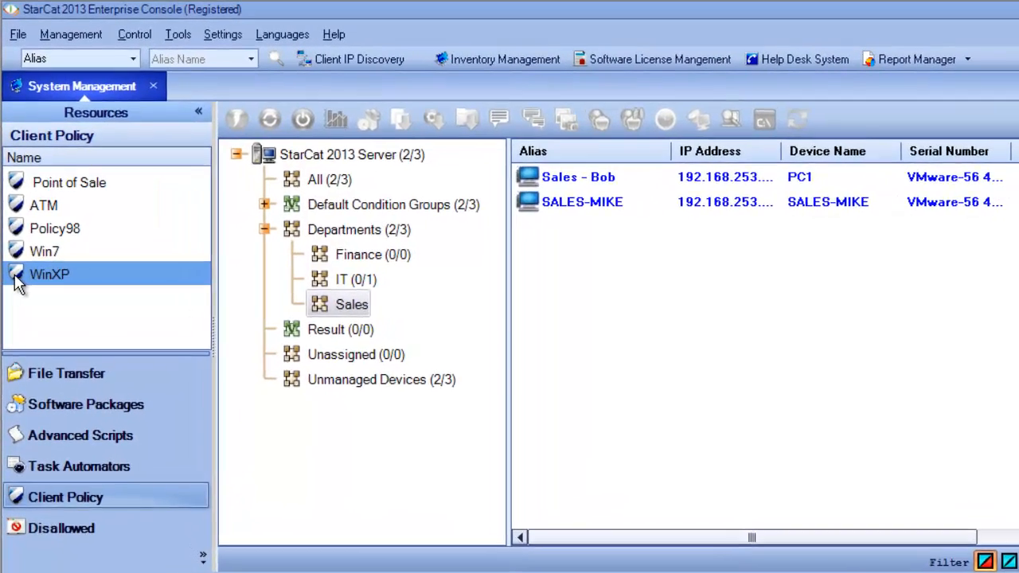
double_click(15, 278)
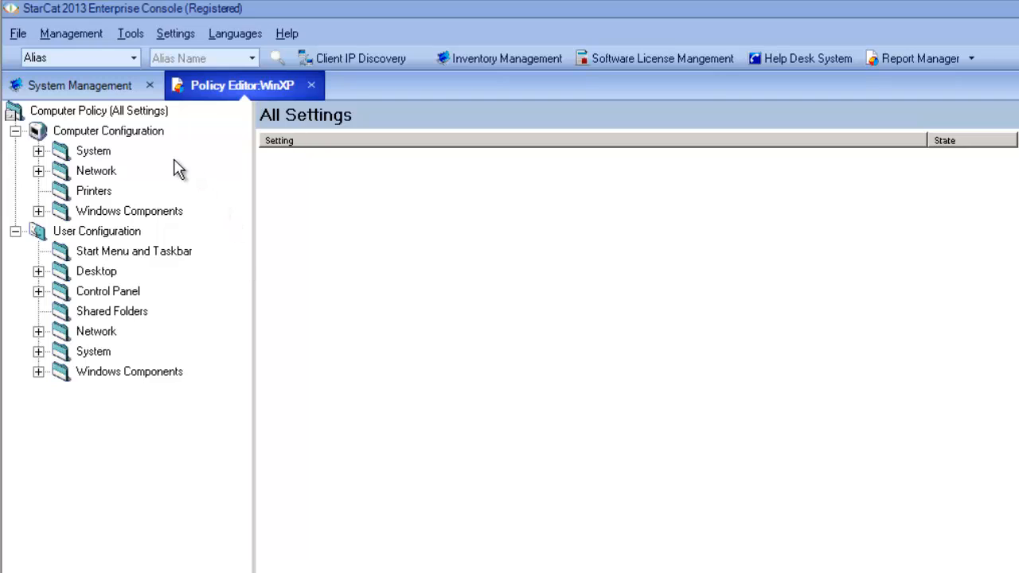
left_click(38, 292)
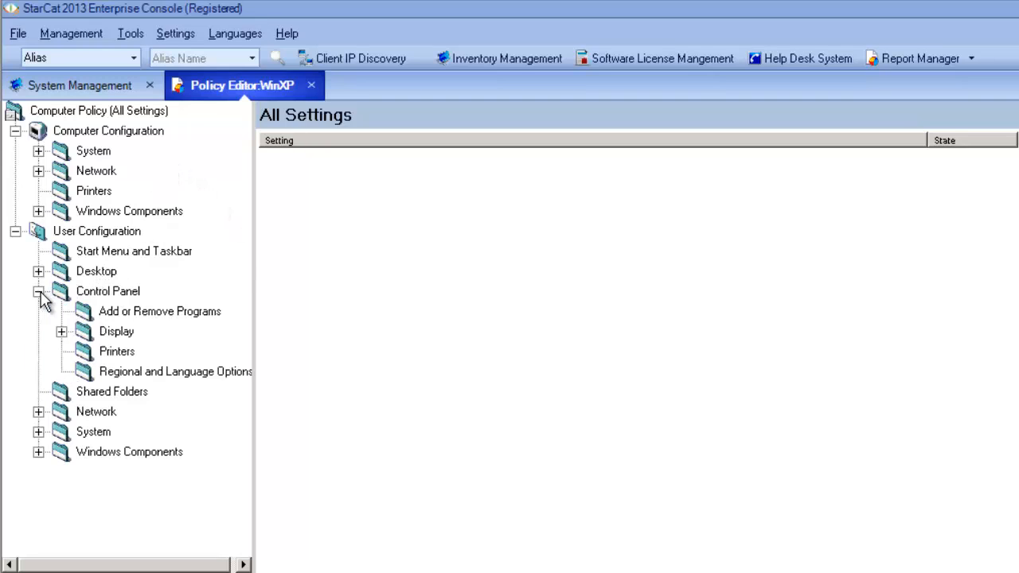
left_click(86, 312)
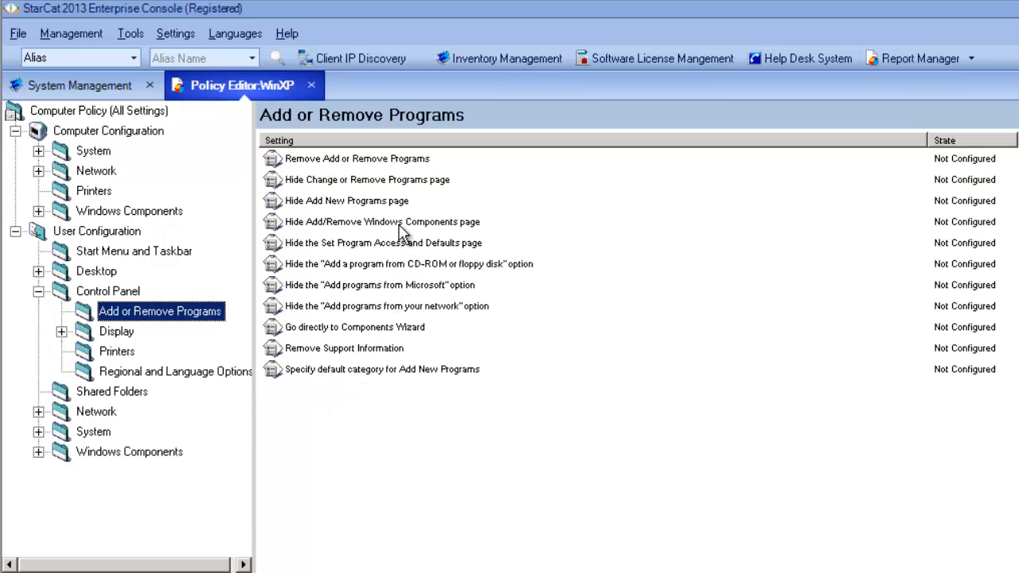
double_click(372, 164)
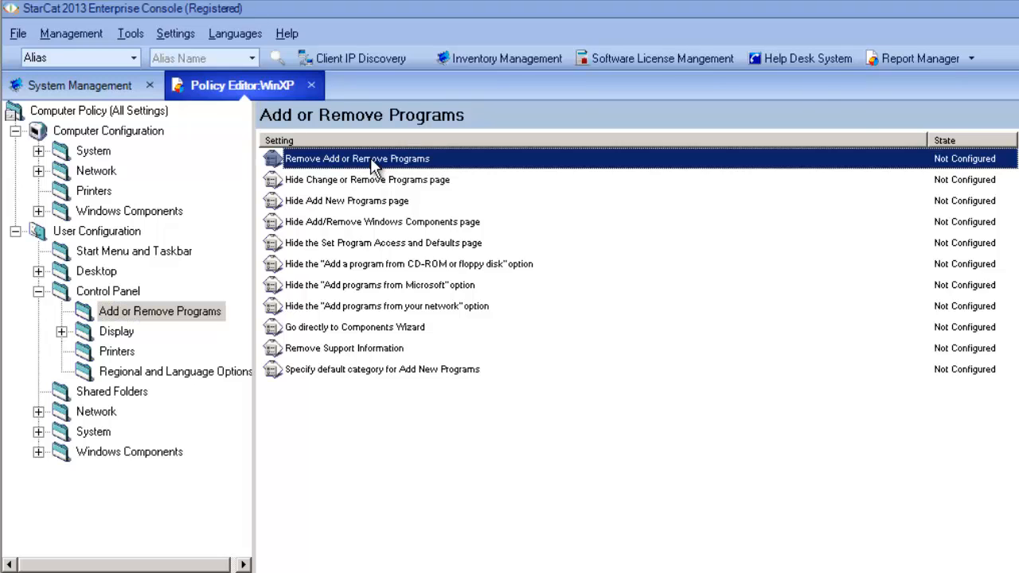
left_click(476, 253)
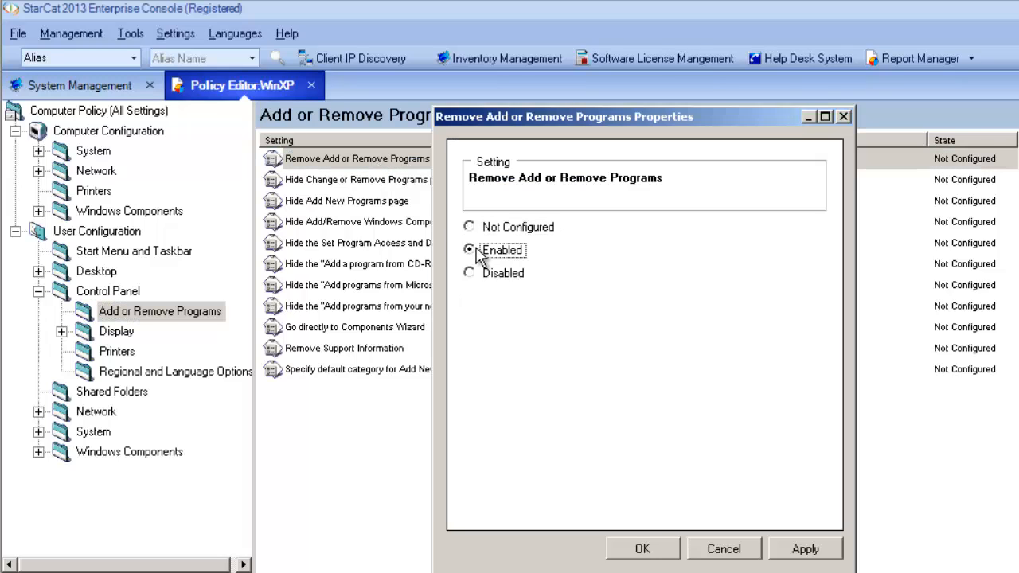
left_click(656, 552)
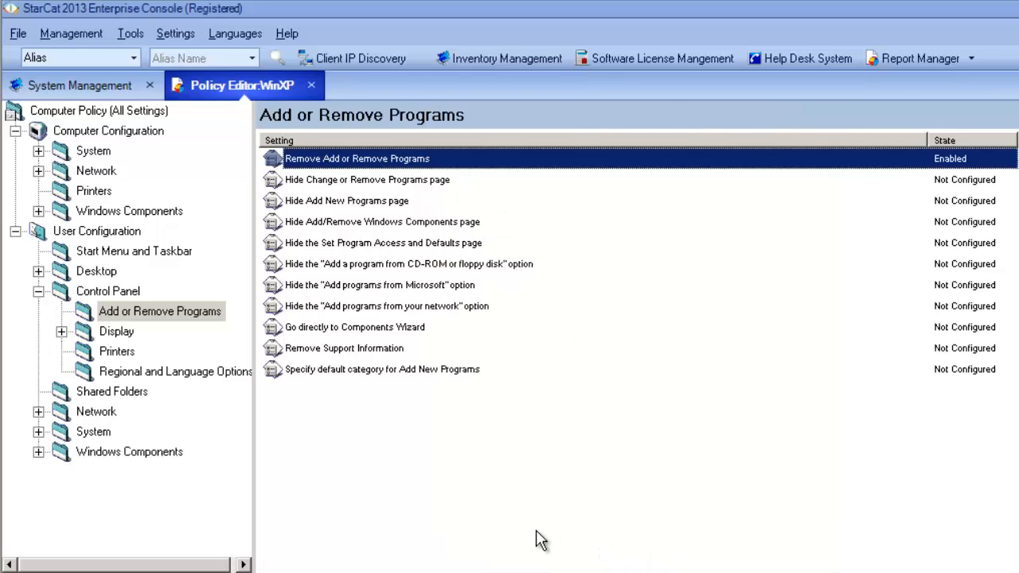
Enable "Prohibit access to properties of components of a LAN connection" in the user's Network Connections policy settings
left_click(38, 411)
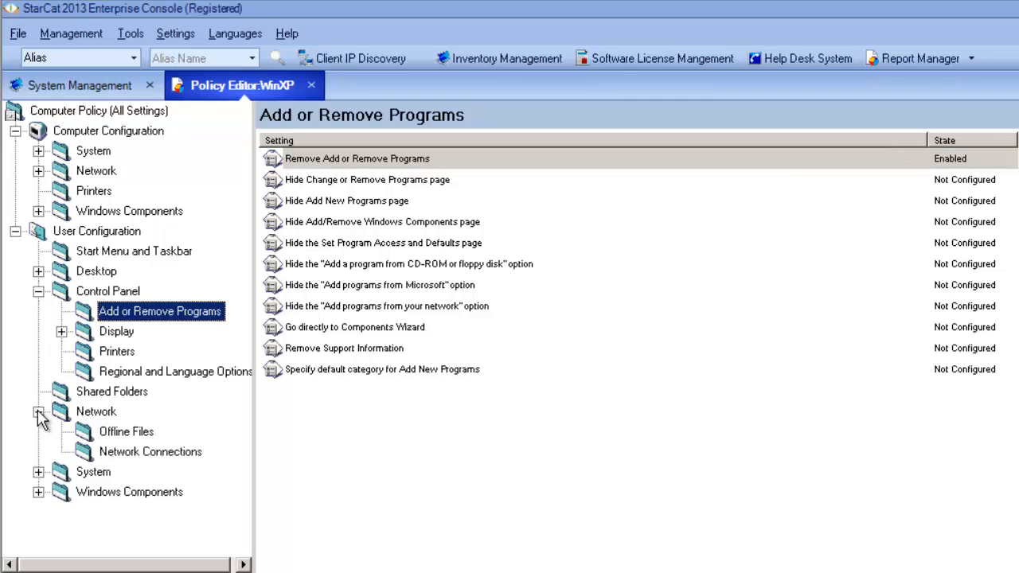
left_click(90, 454)
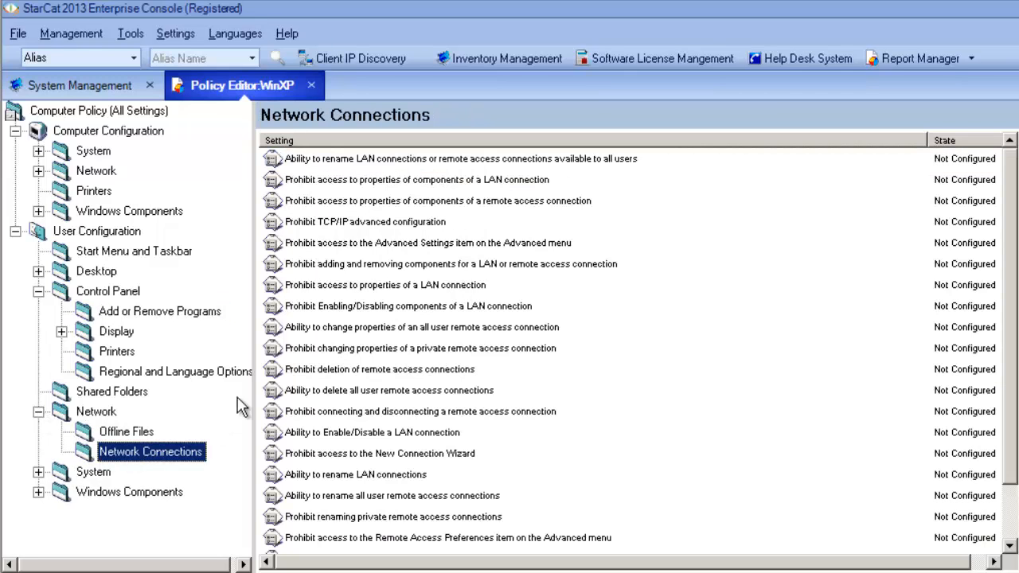
left_click(350, 182)
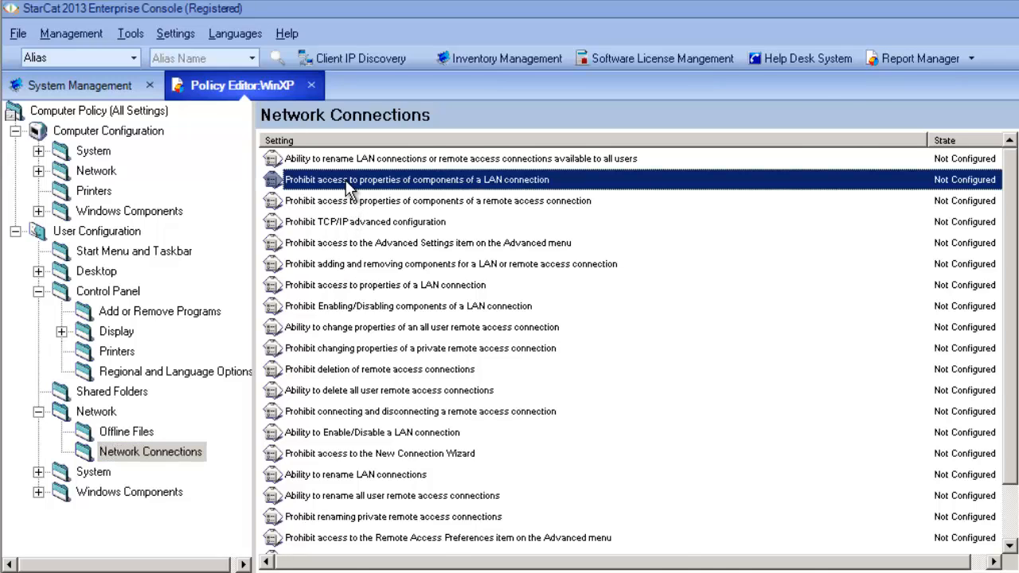
double_click(347, 187)
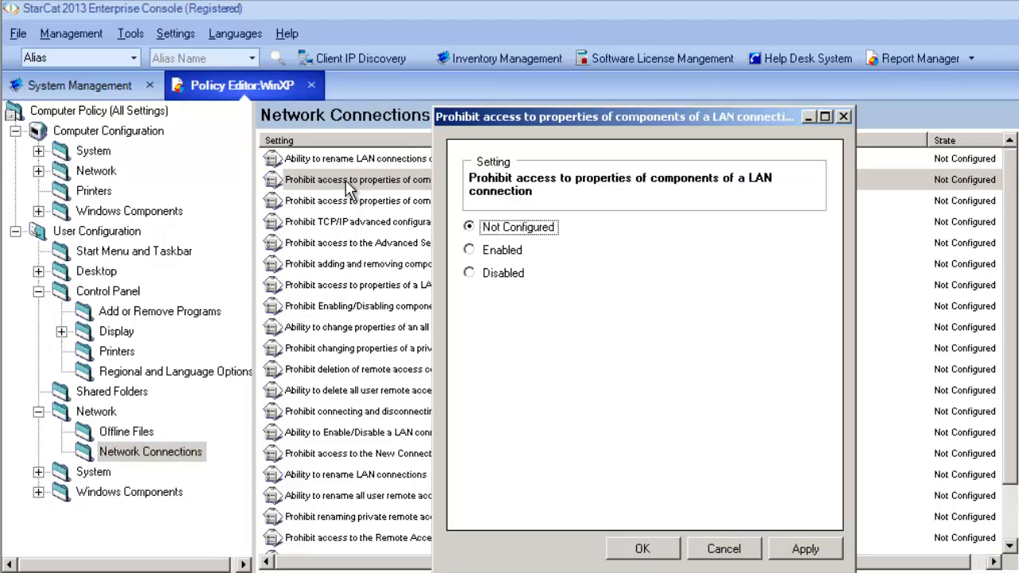
left_click(471, 251)
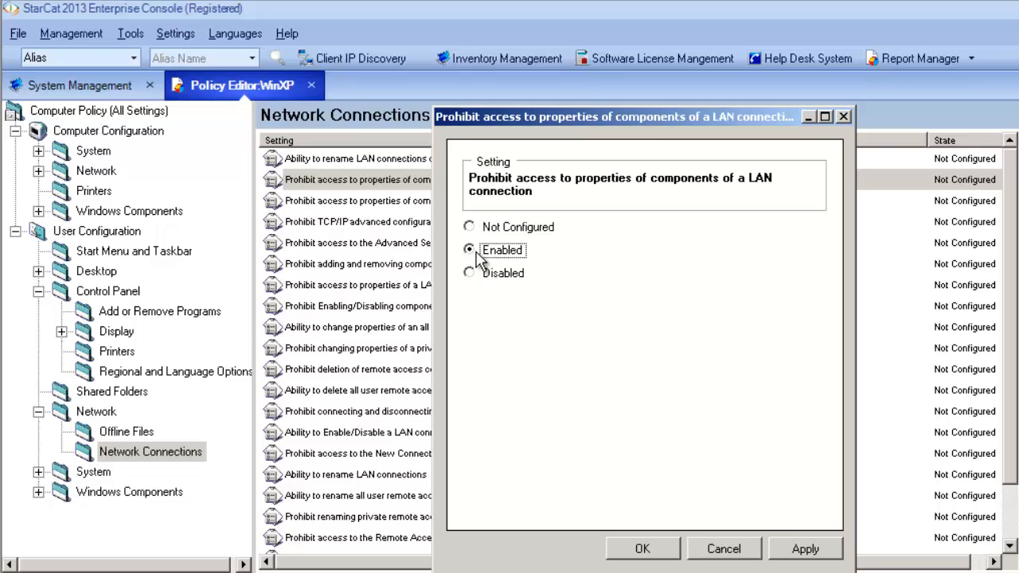
left_click(642, 550)
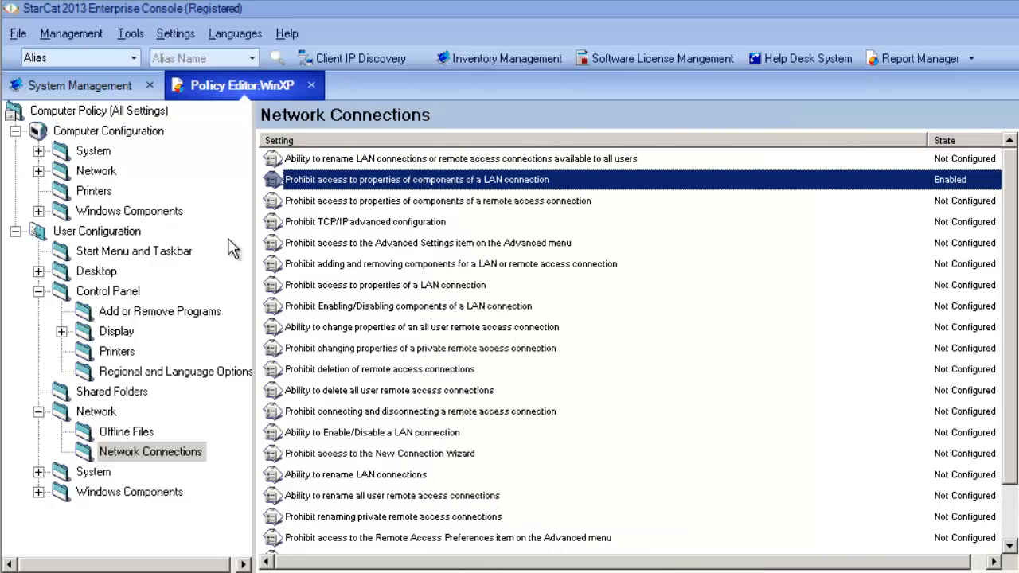
left_click(86, 113)
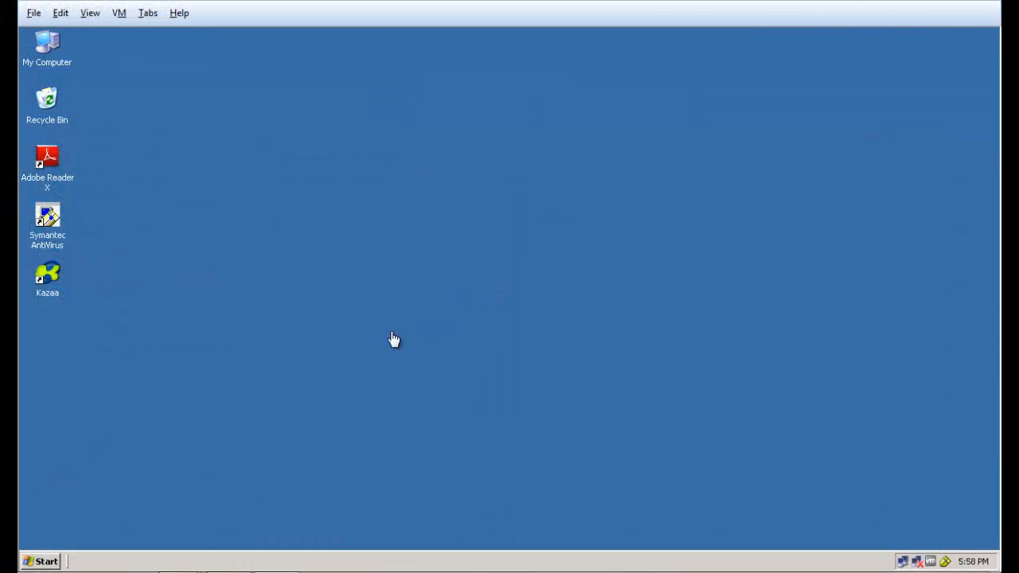
On the Sales client PC, try to open Add or Remove Programs from Control Panel, and close Control Panel
left_click(40, 564)
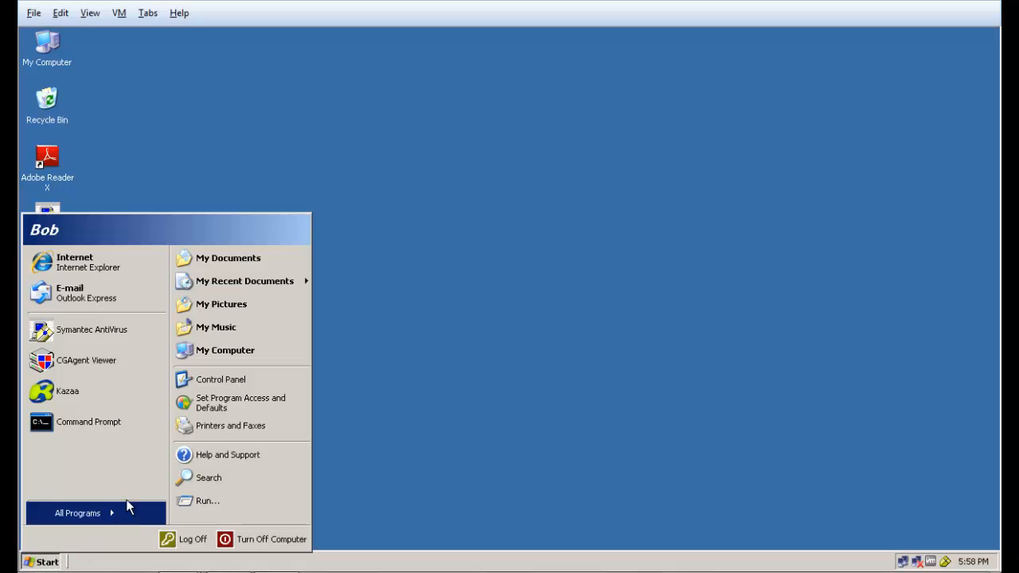
left_click(230, 377)
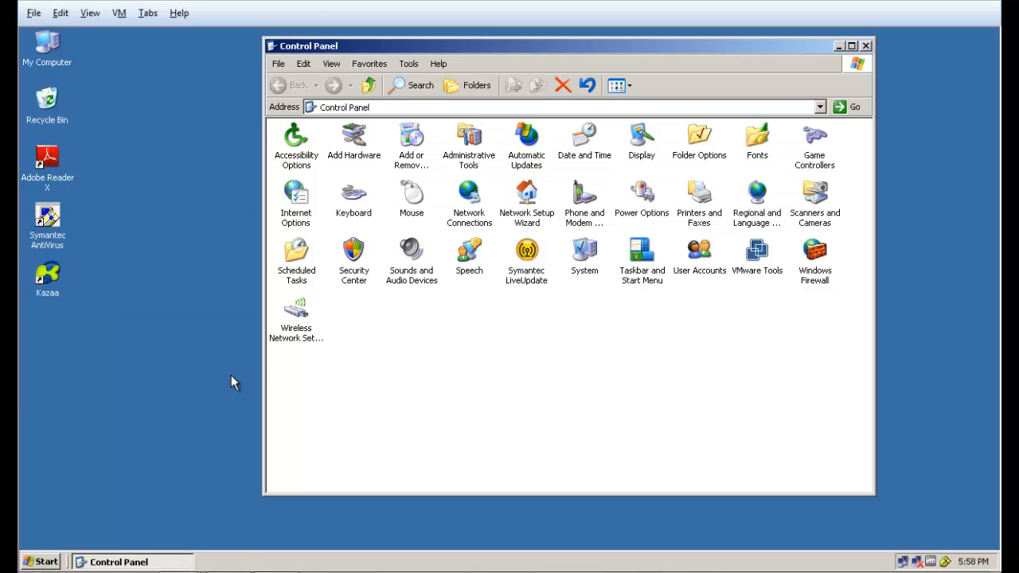
double_click(412, 145)
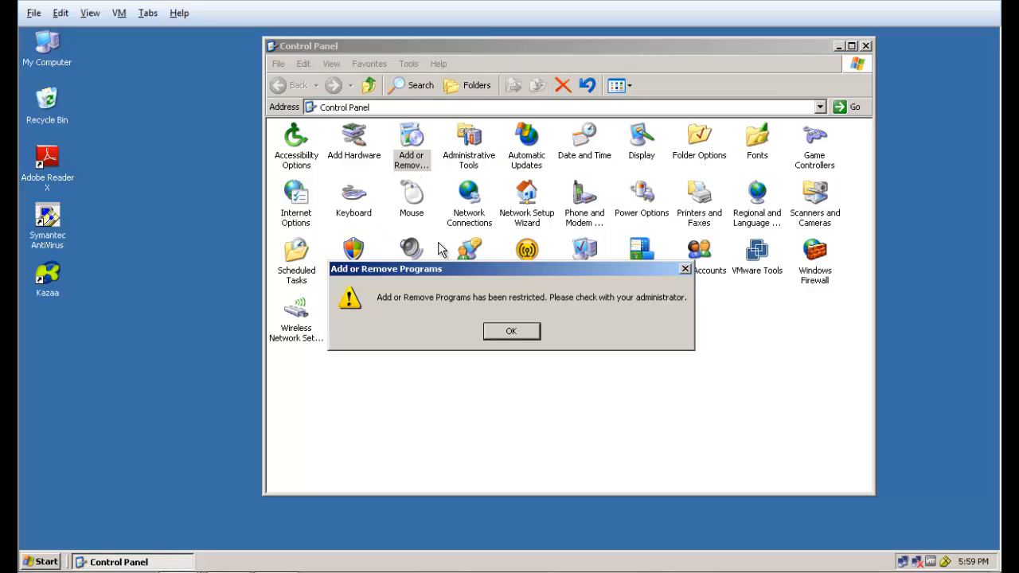
left_click(497, 333)
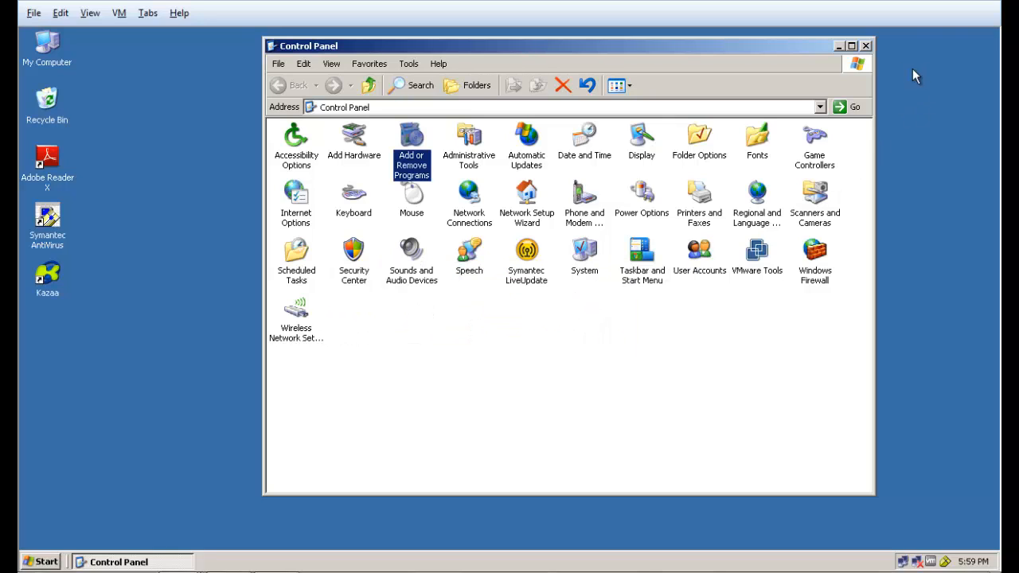
left_click(865, 47)
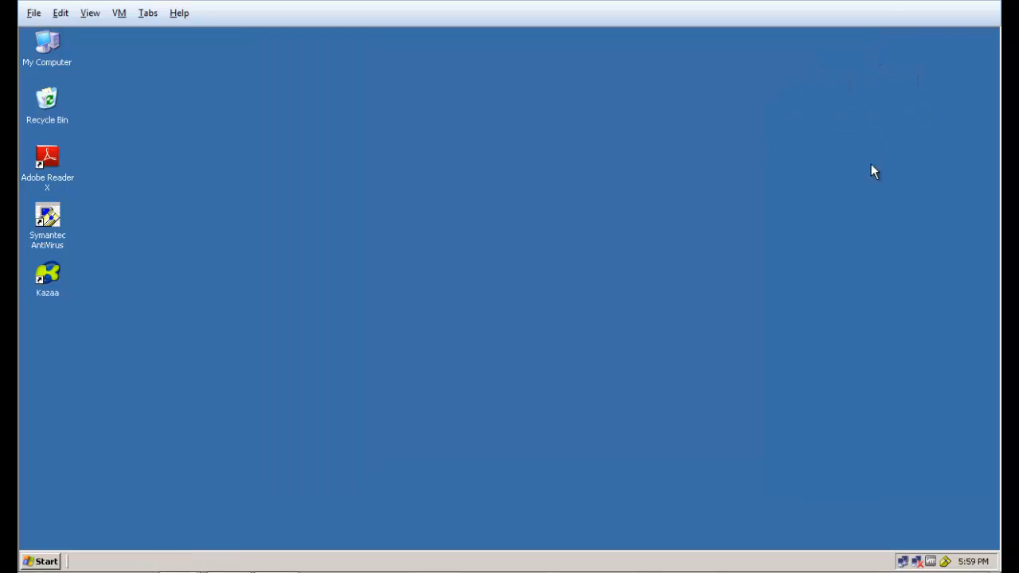
Open the client's Local Area Connection properties and select Internet Protocol (TCP/IP) to check whether its properties are accessible
double_click(903, 561)
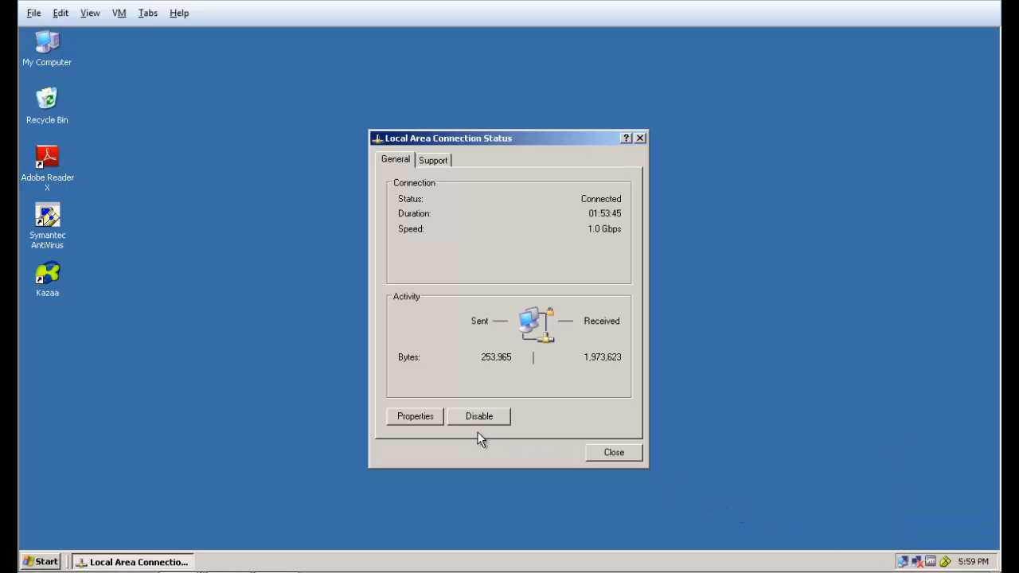
left_click(415, 417)
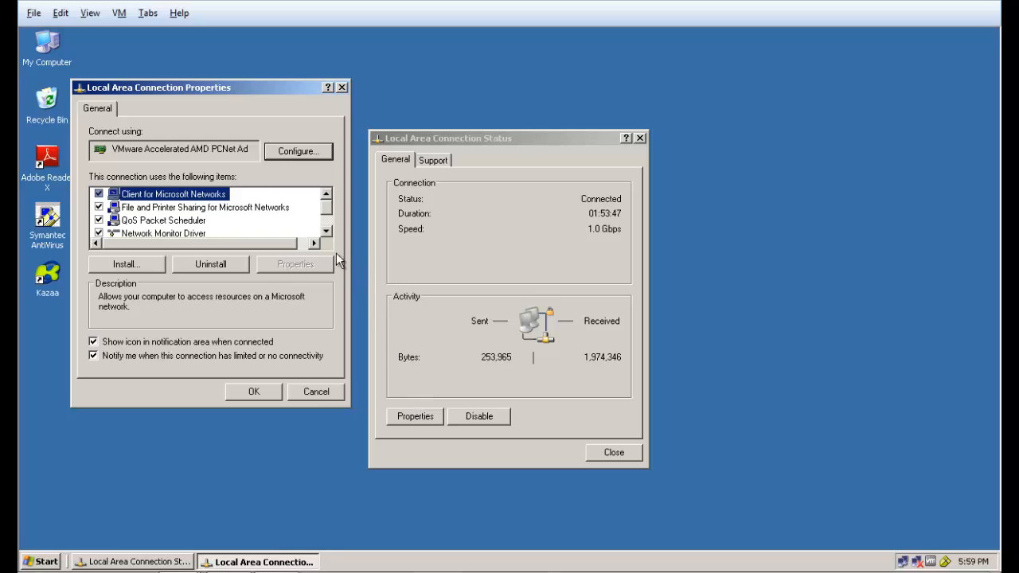
left_click(326, 230)
left_click(326, 231)
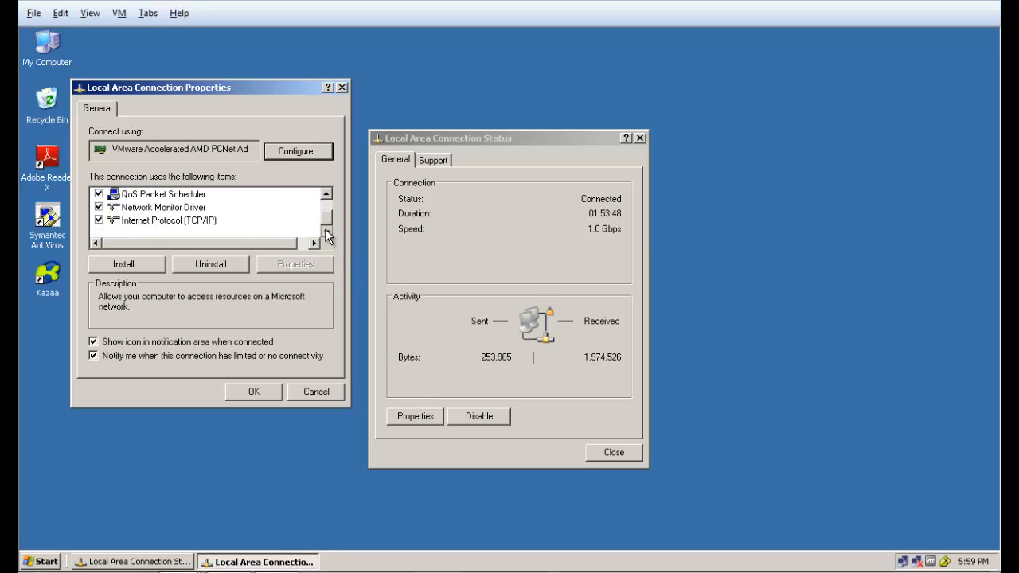
left_click(205, 221)
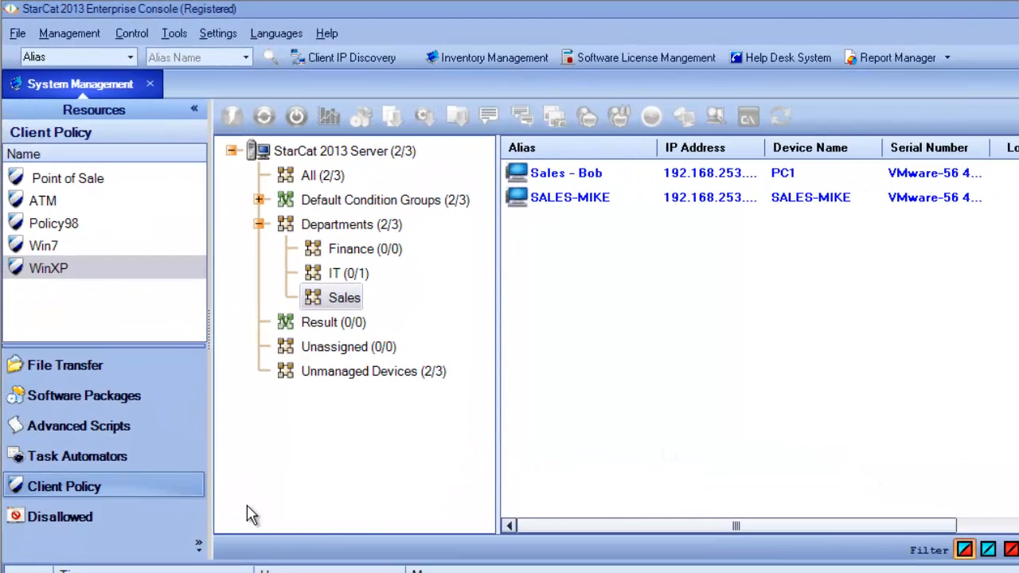
Back in the StarCat console, open the Web Sites disallowed rule and review its blocked list, operation period and target
left_click(56, 517)
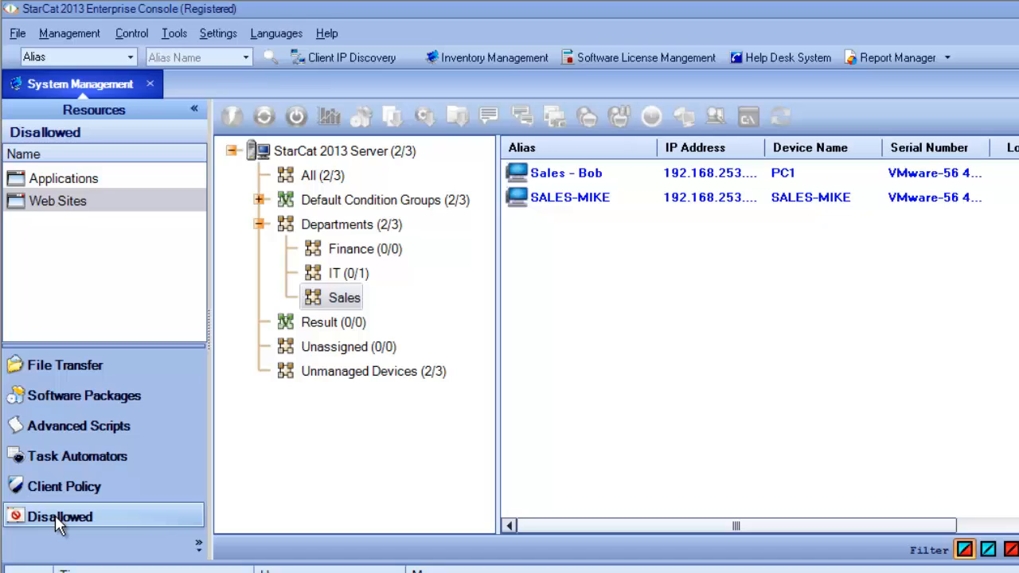
double_click(16, 201)
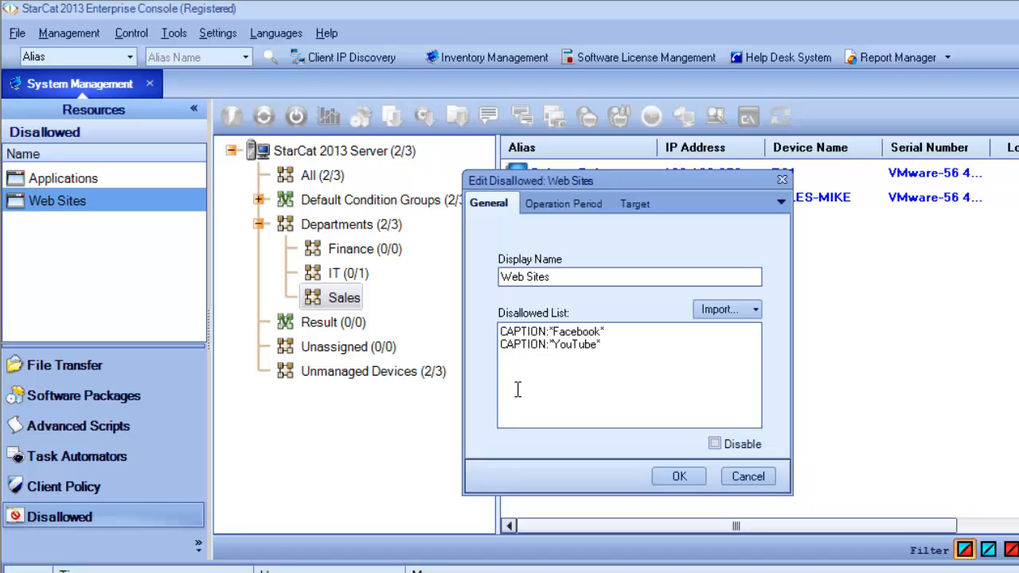
left_click(561, 206)
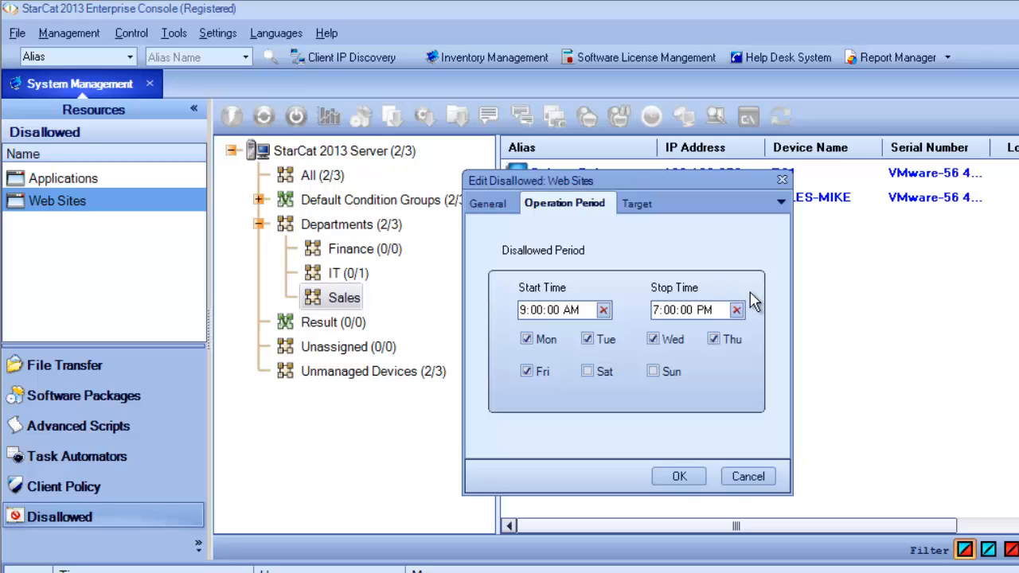
left_click(641, 207)
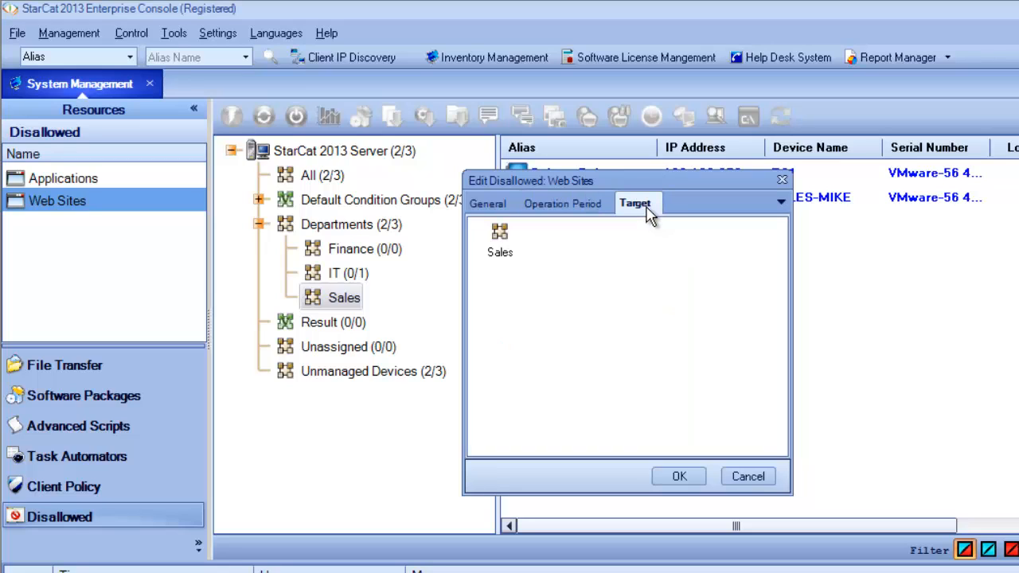
Add the IT and Finance departments as targets of the Web Sites disallowed rule and save the rule
right_click(571, 260)
left_click(596, 266)
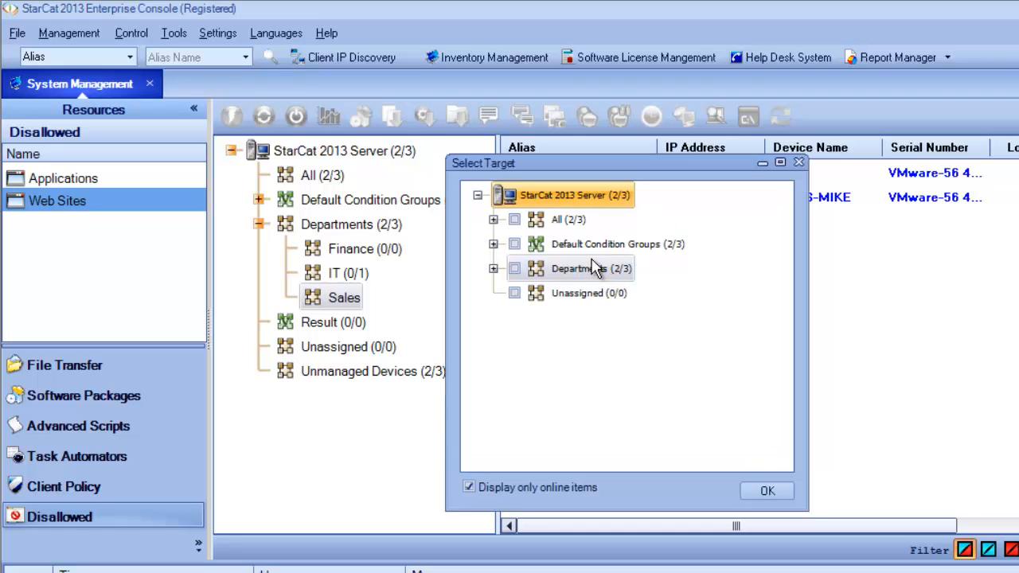
left_click(494, 269)
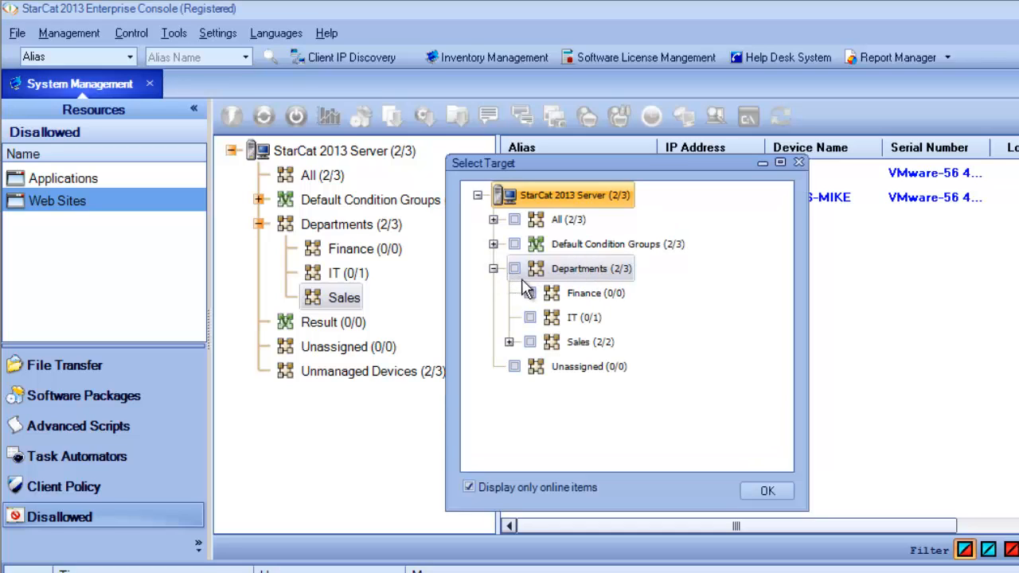
left_click(530, 316)
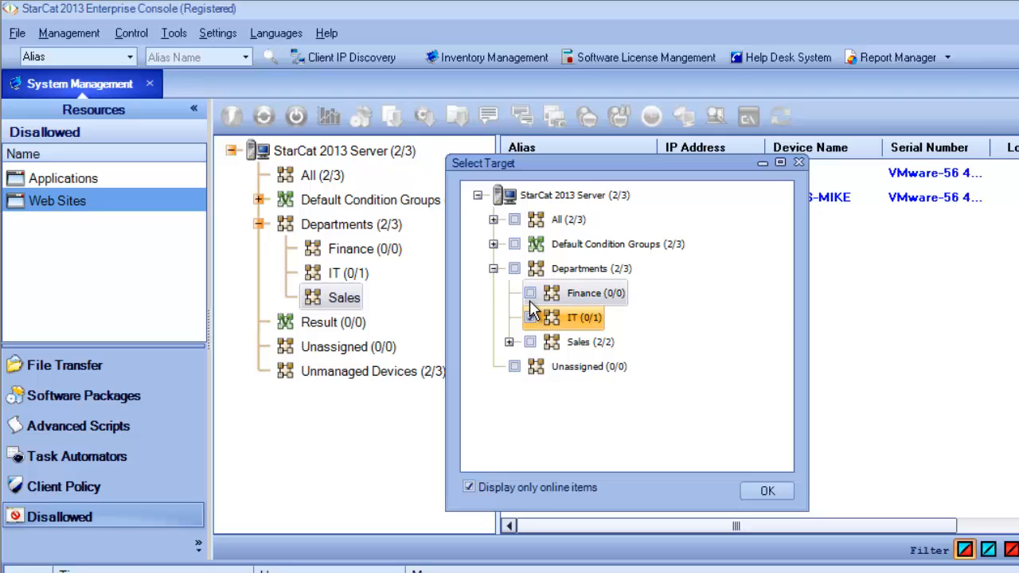
left_click(529, 293)
left_click(764, 491)
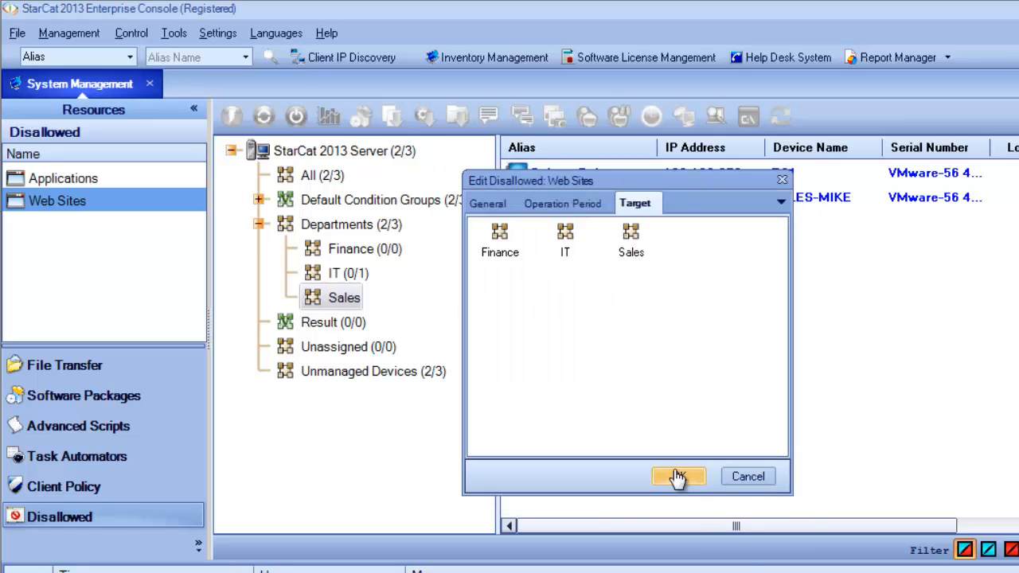
left_click(676, 476)
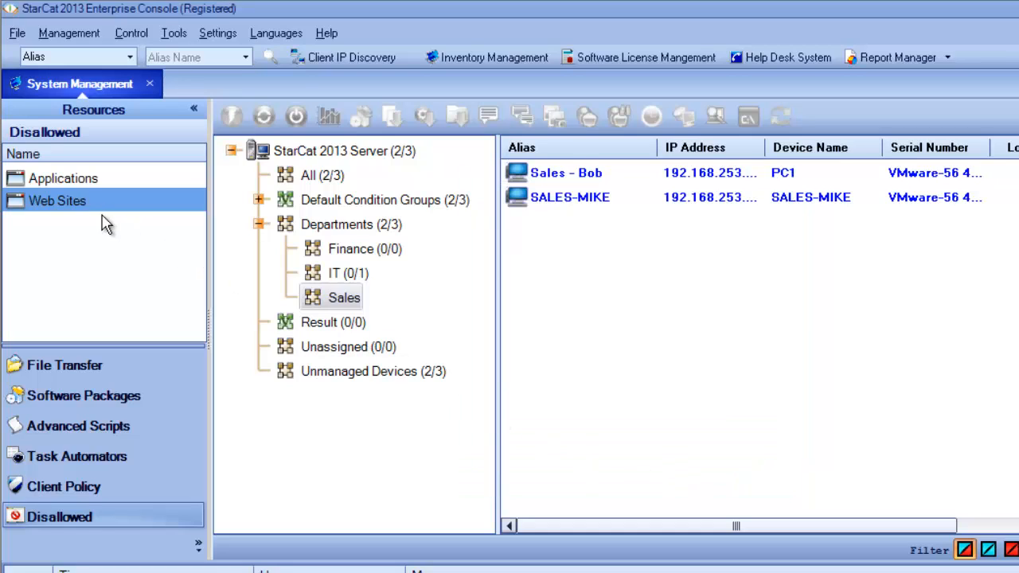
Open the Applications disallowed rule, review its blocked list, operation period and target, and close it
double_click(18, 180)
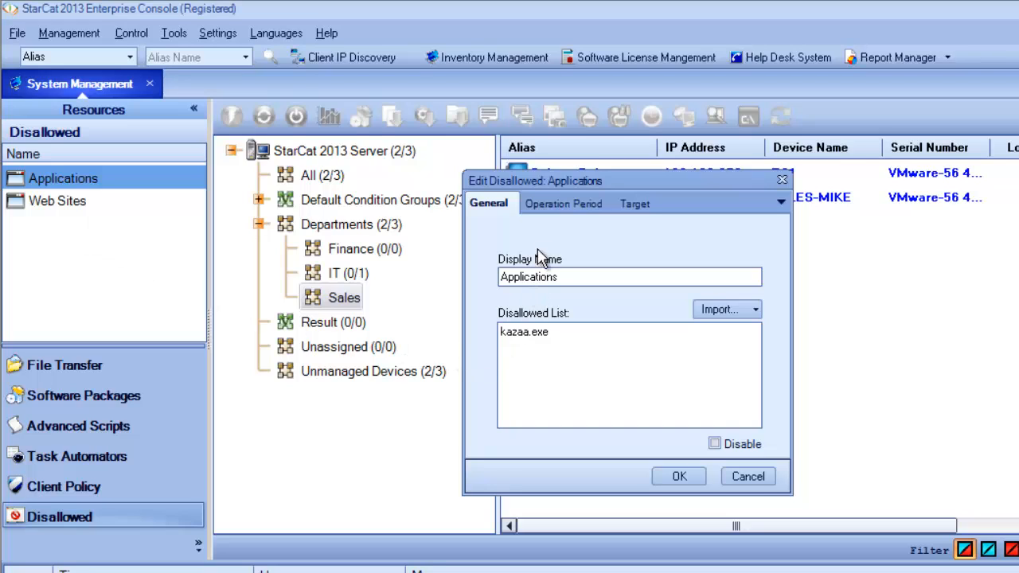
left_click(556, 208)
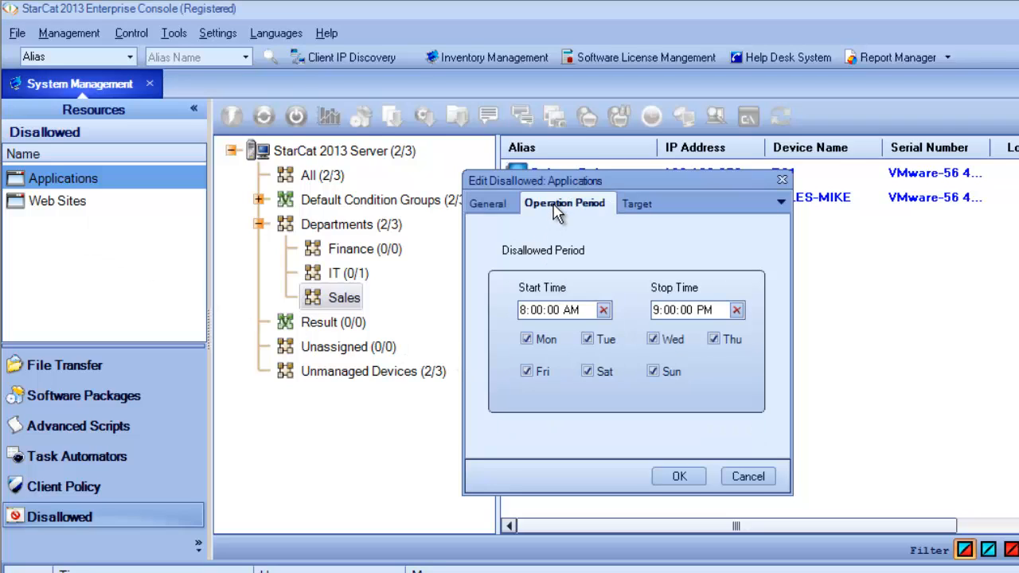
left_click(637, 204)
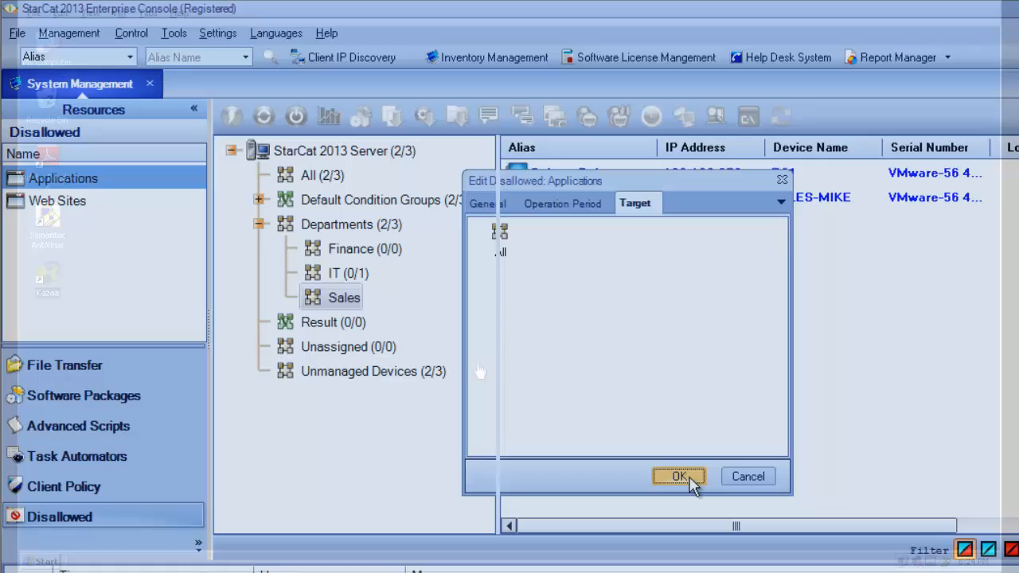
left_click(678, 476)
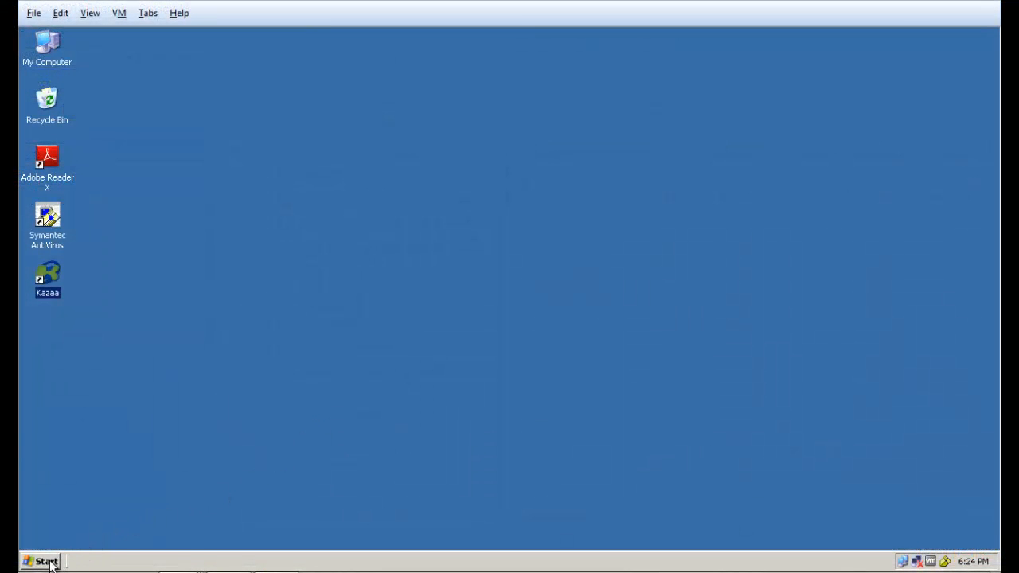
left_click(46, 561)
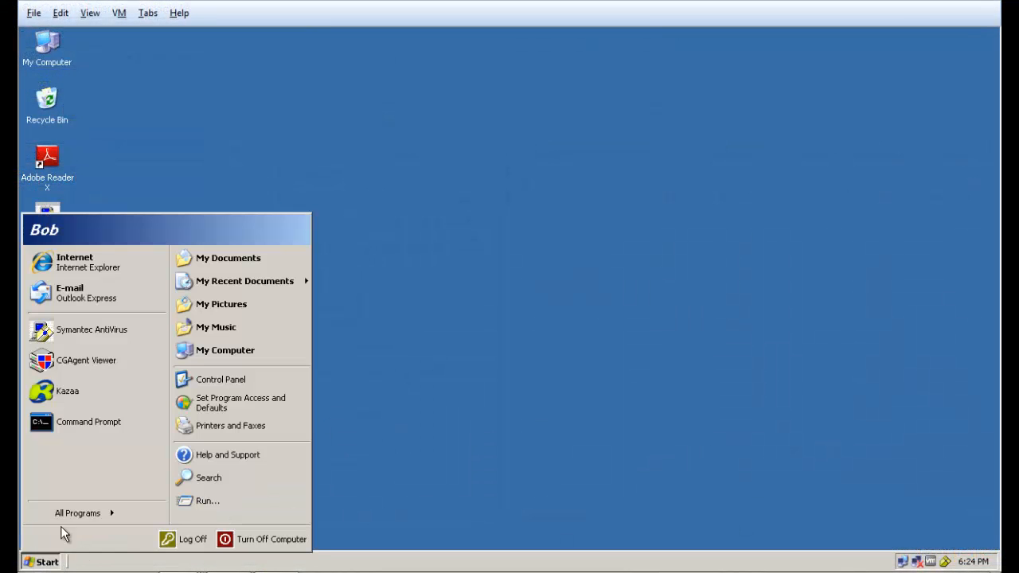
left_click(111, 271)
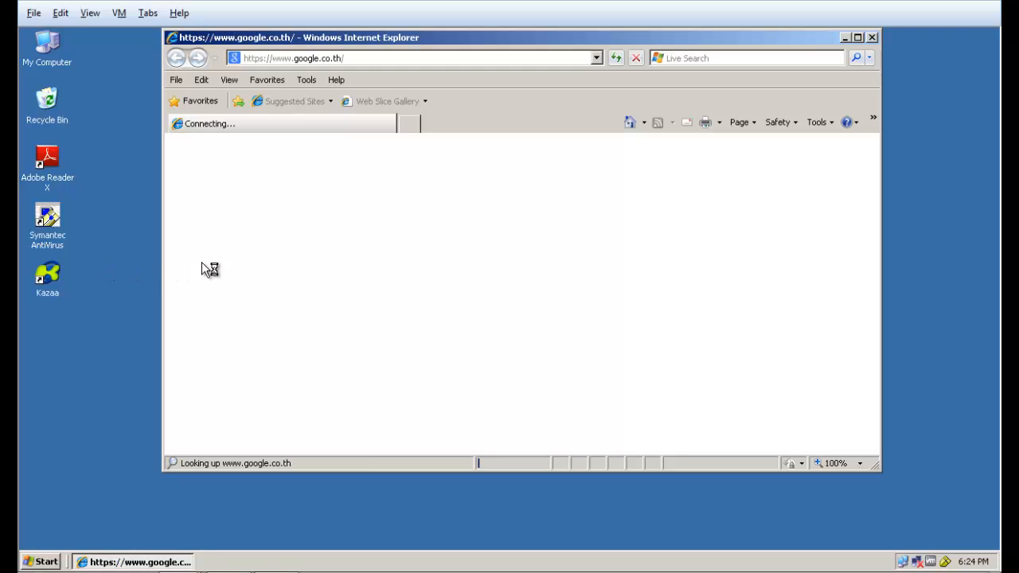
left_click(370, 57)
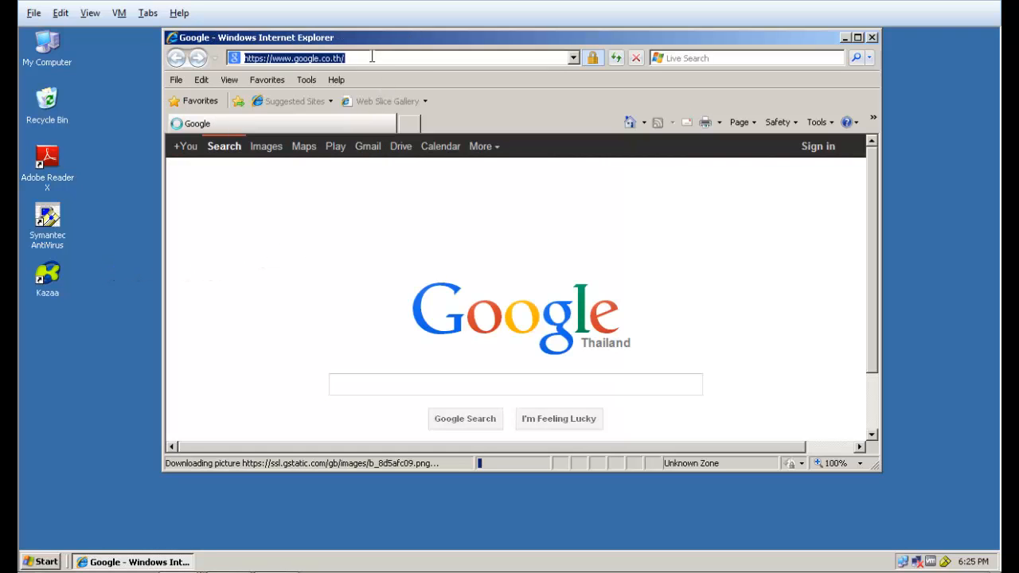
type("ww.you")
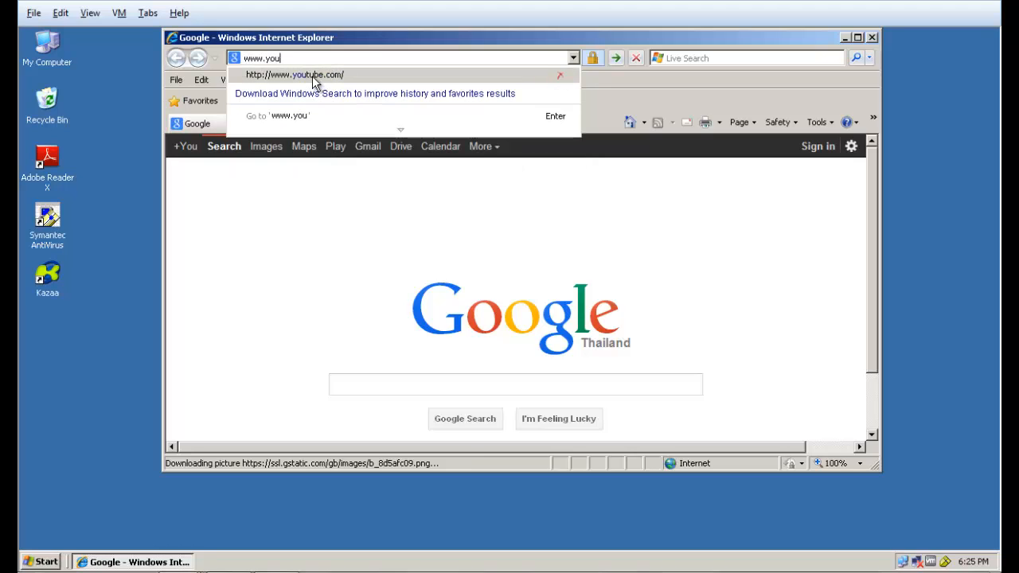
left_click(312, 76)
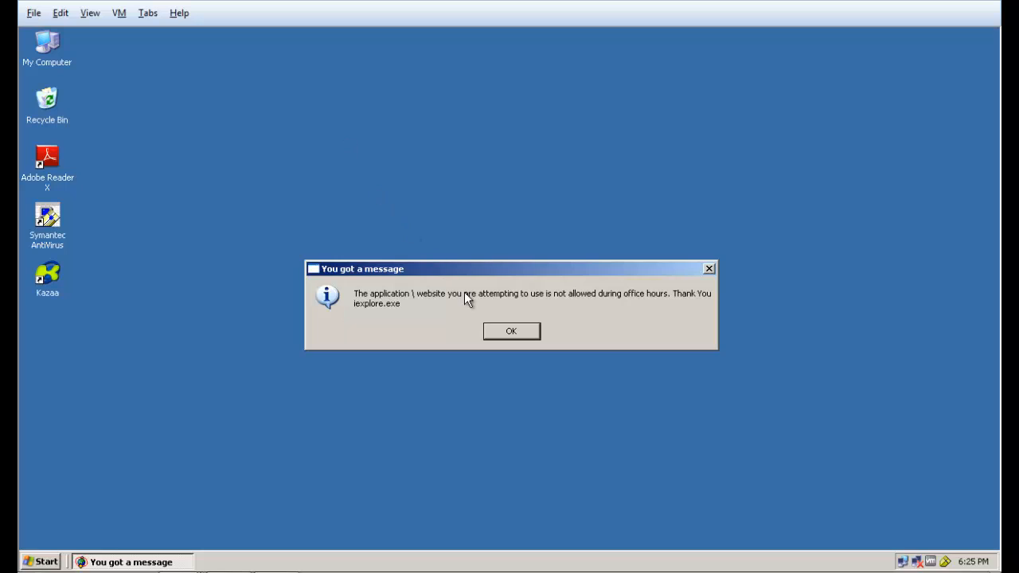
left_click(509, 331)
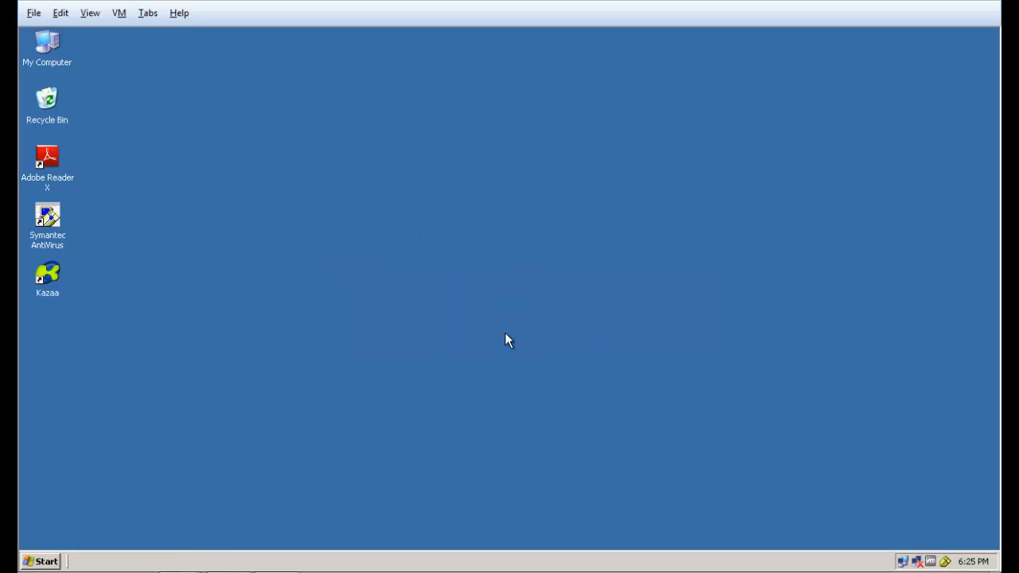
Try to launch Kazaa on the client PC to check the application block, and dismiss the resulting message
left_click(55, 279)
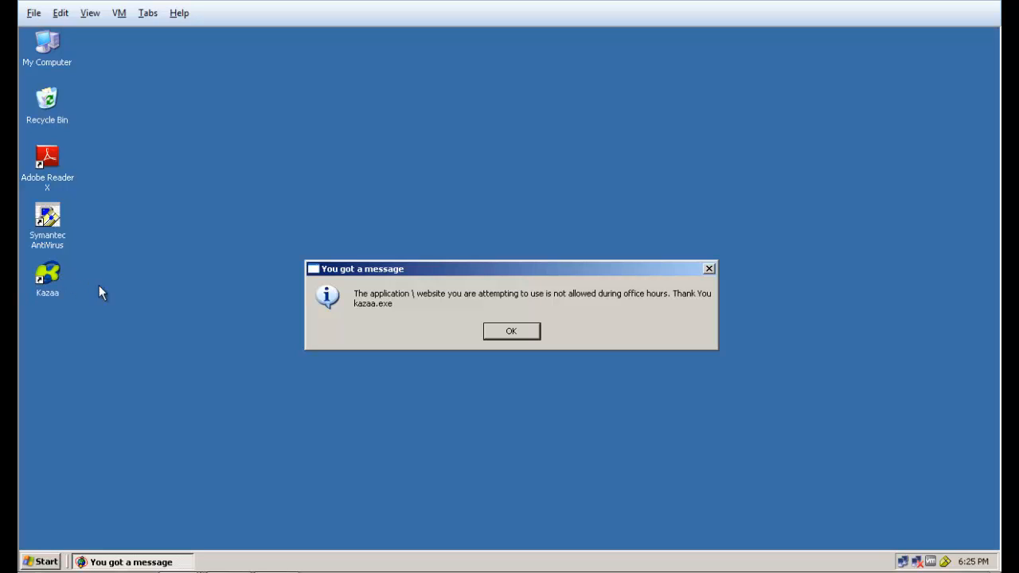
left_click(498, 339)
left_click(498, 337)
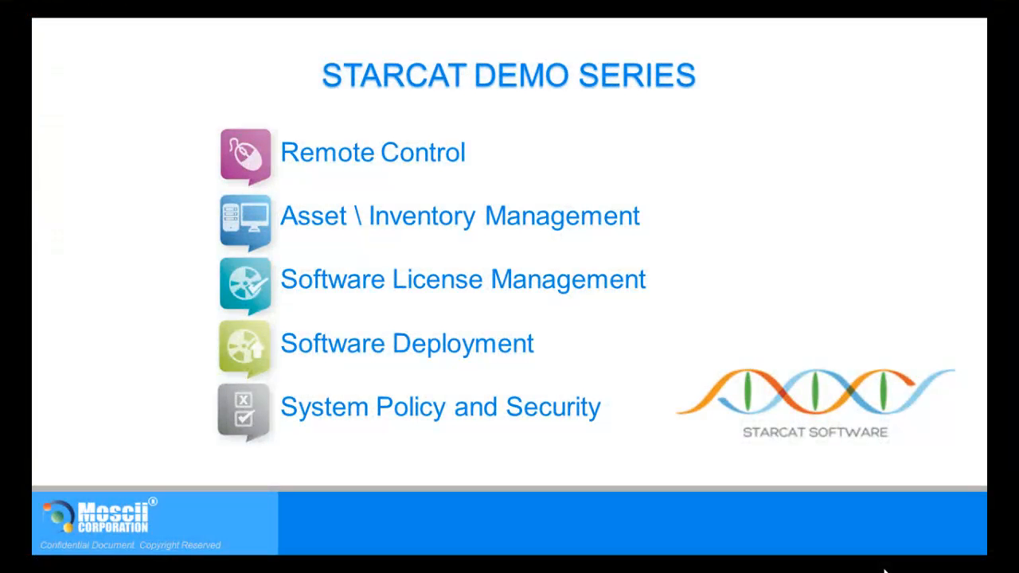